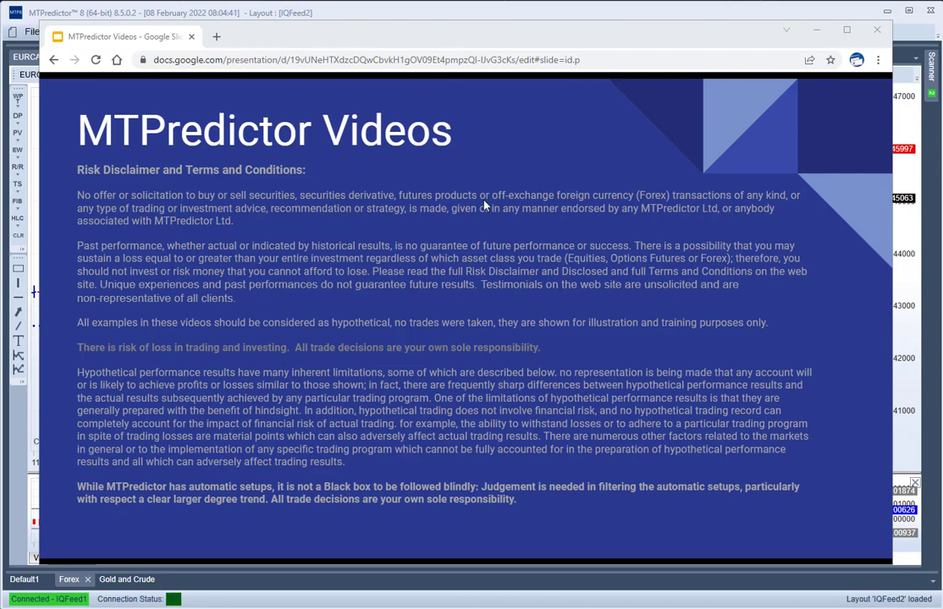
Minimise the disclaimer presentation to switch to MTPredictor, and review the recent swings on the EURCAD 4-hour chart.
left_click(818, 32)
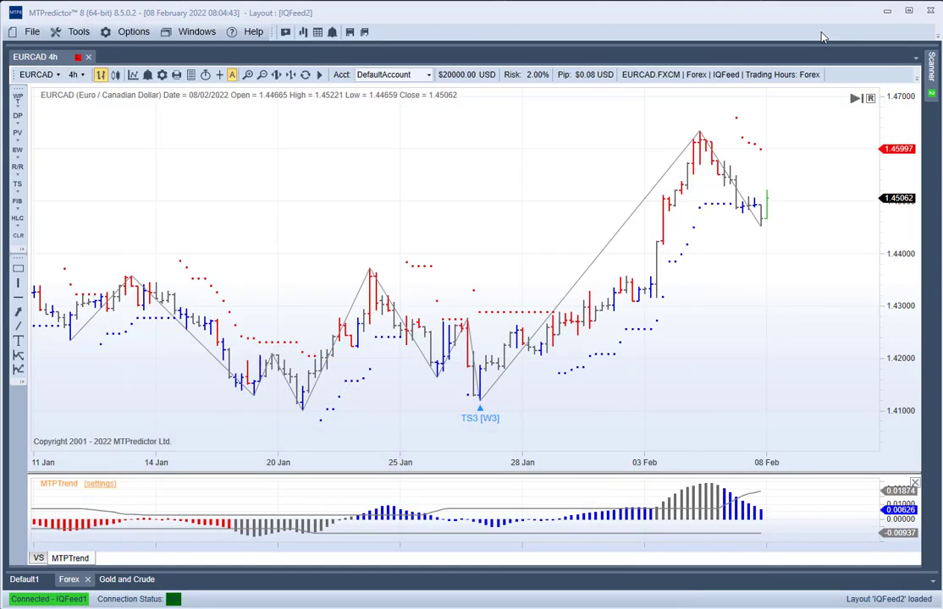
scroll(464, 198, "down", 1)
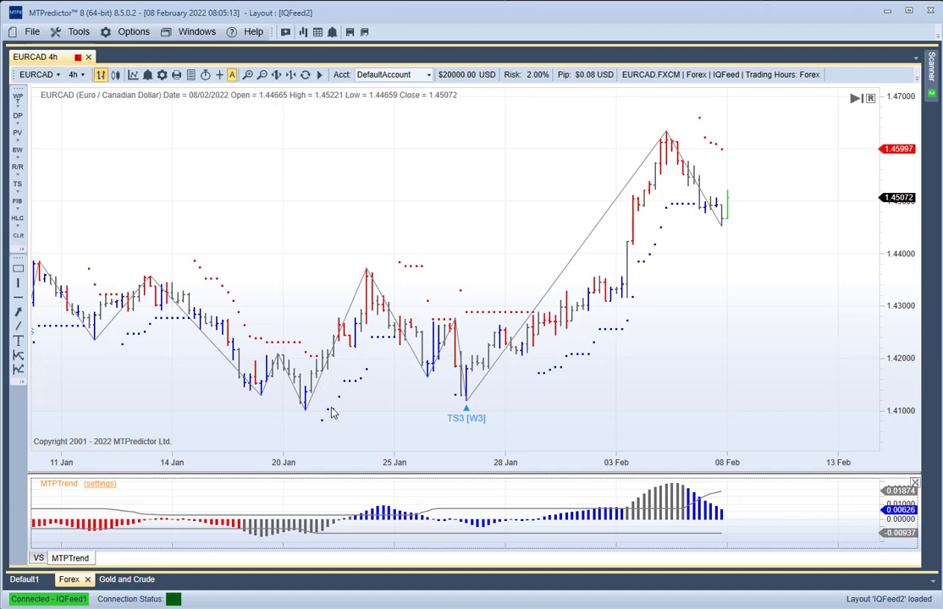
scroll(250, 290, "down", 3)
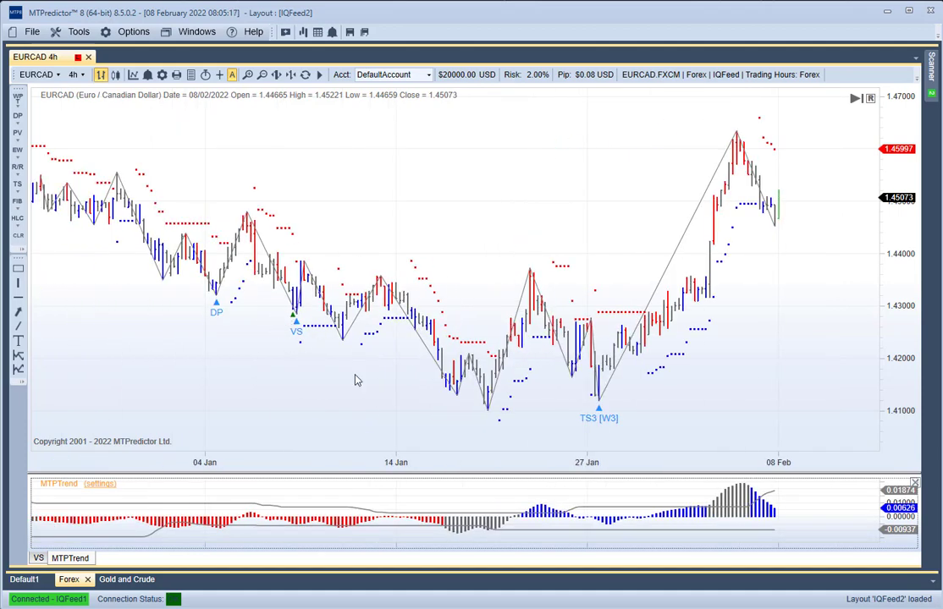
scroll(310, 328, "up", 2)
scroll(310, 236, "up", 3)
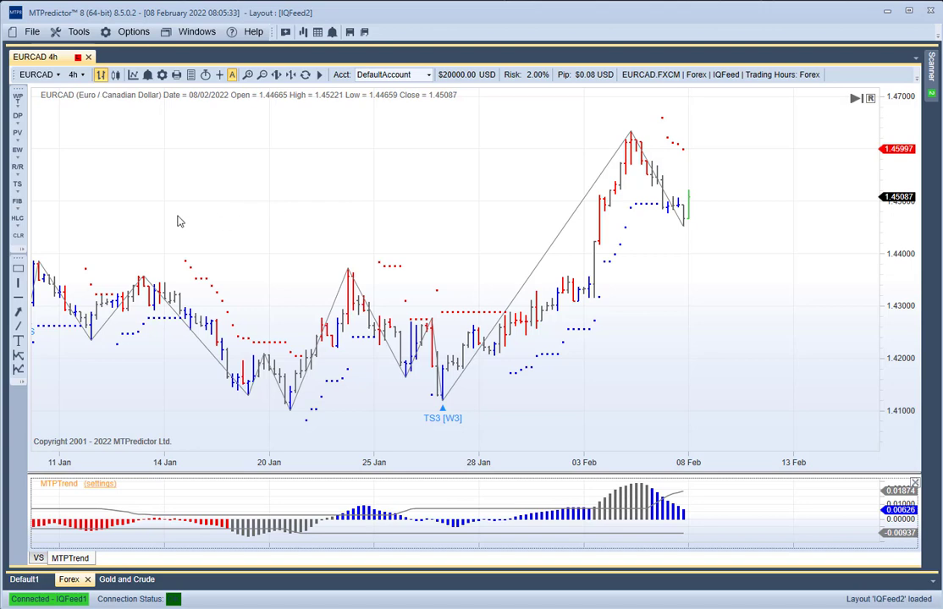
Switch the EURCAD chart to the Day timeframe and rewind it with the bar replay to 5 January 2022.
left_click(79, 75)
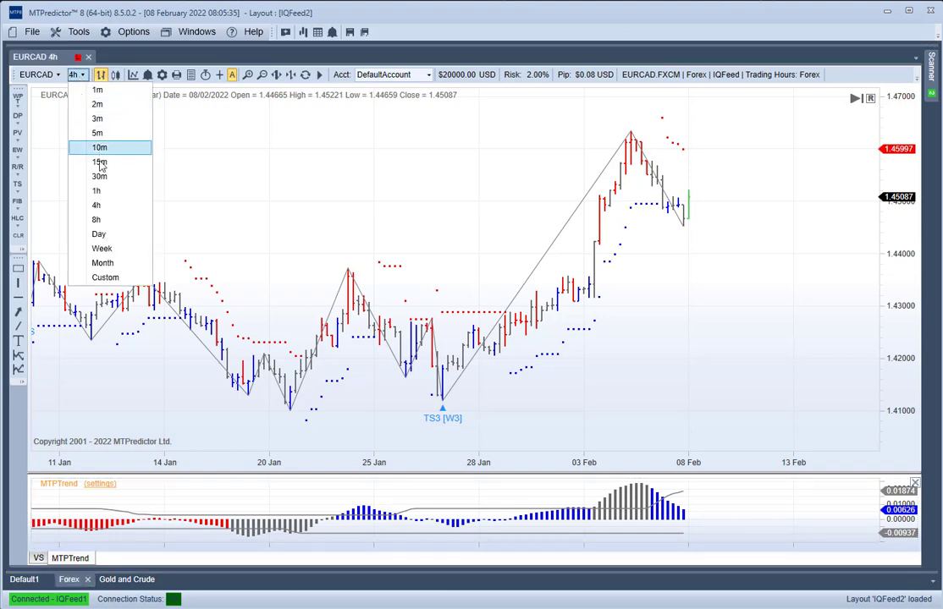
left_click(106, 240)
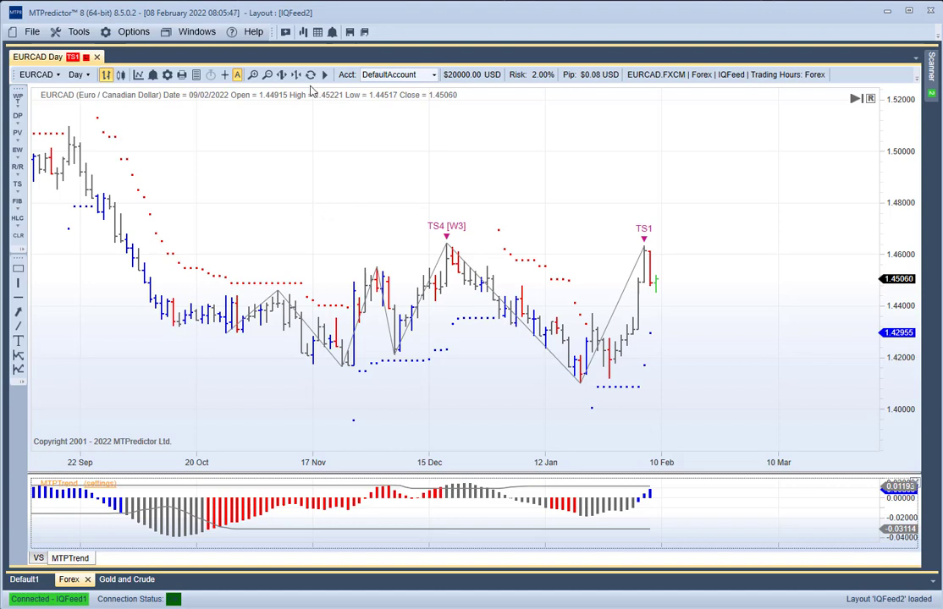
left_click(322, 78)
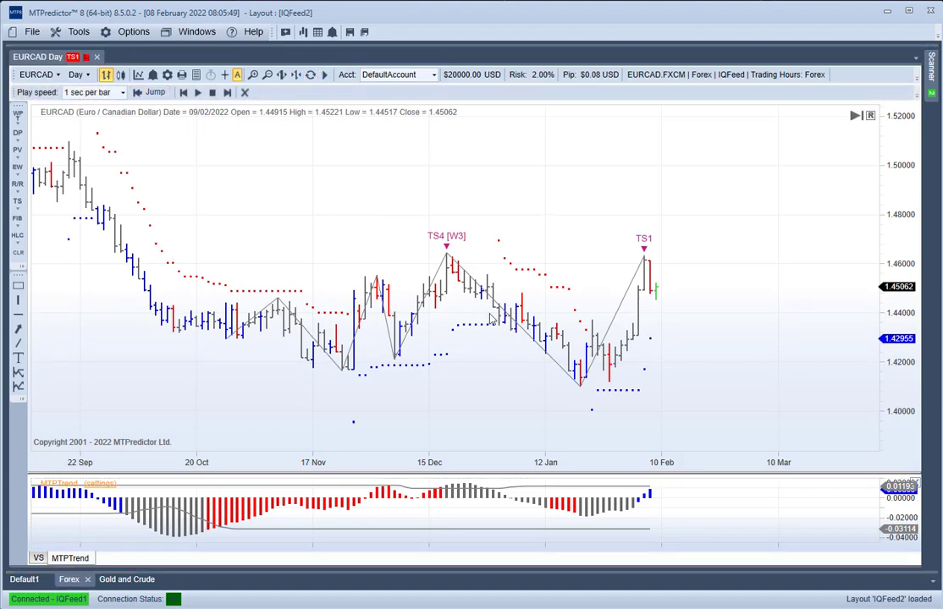
left_click(522, 320)
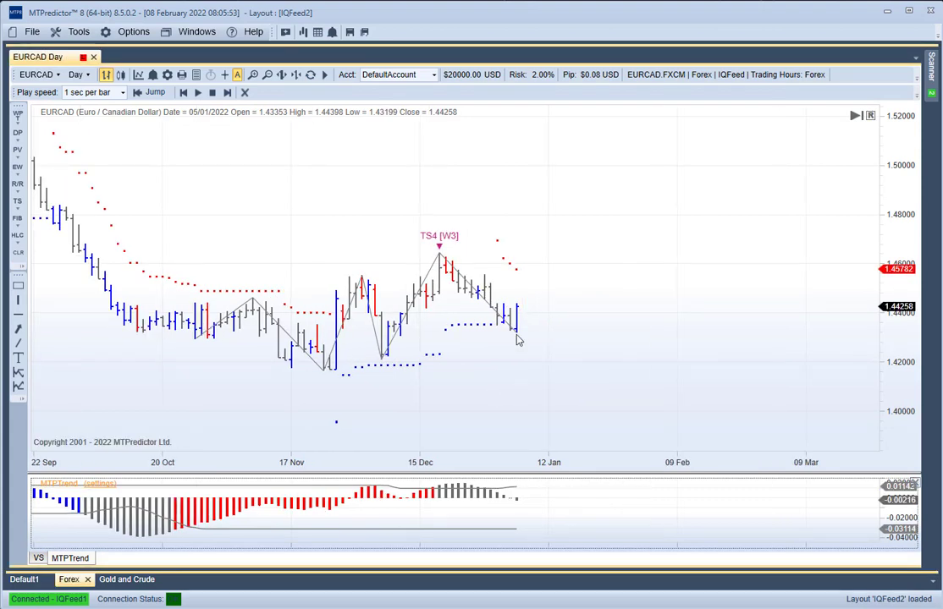
Add a Decision Point support zone from the late-November swing low and shift it forward in time to start around mid-December.
left_click_drag(404, 385, 430, 383)
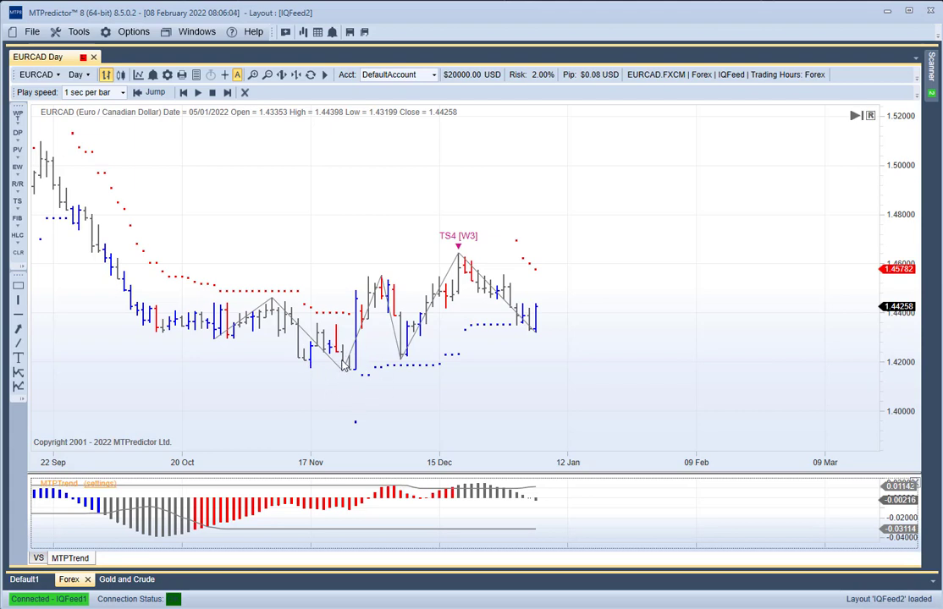
right_click(343, 365)
left_click(431, 92)
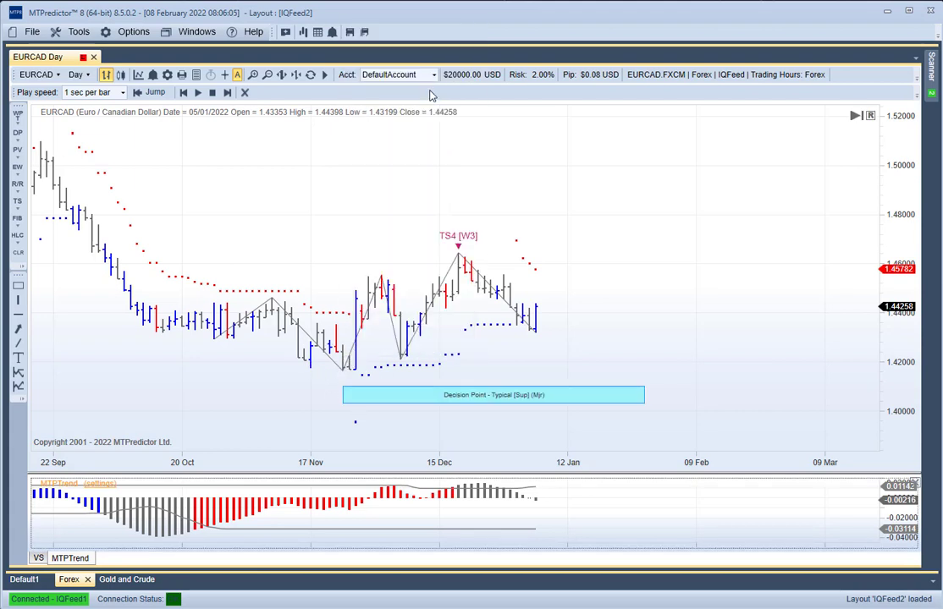
left_click_drag(539, 387, 608, 343)
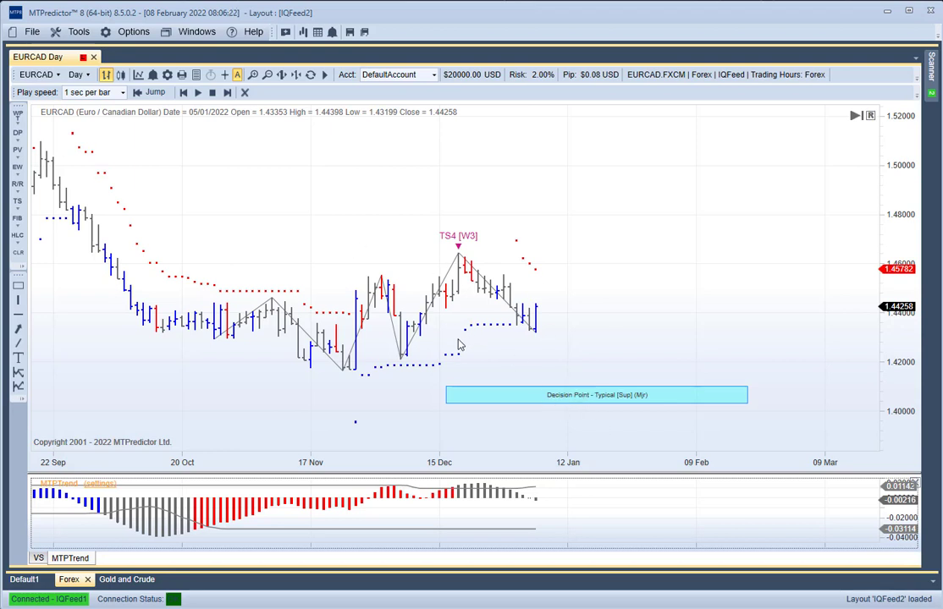
Exit the bar replay and return the EURCAD chart to the 4h timeframe.
left_click(931, 66)
left_click(244, 92)
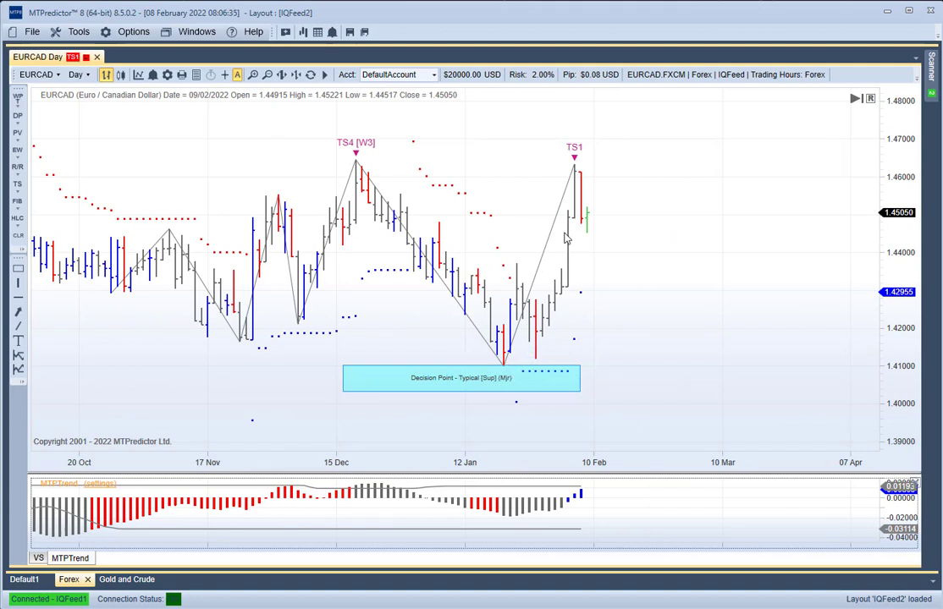
left_click(77, 74)
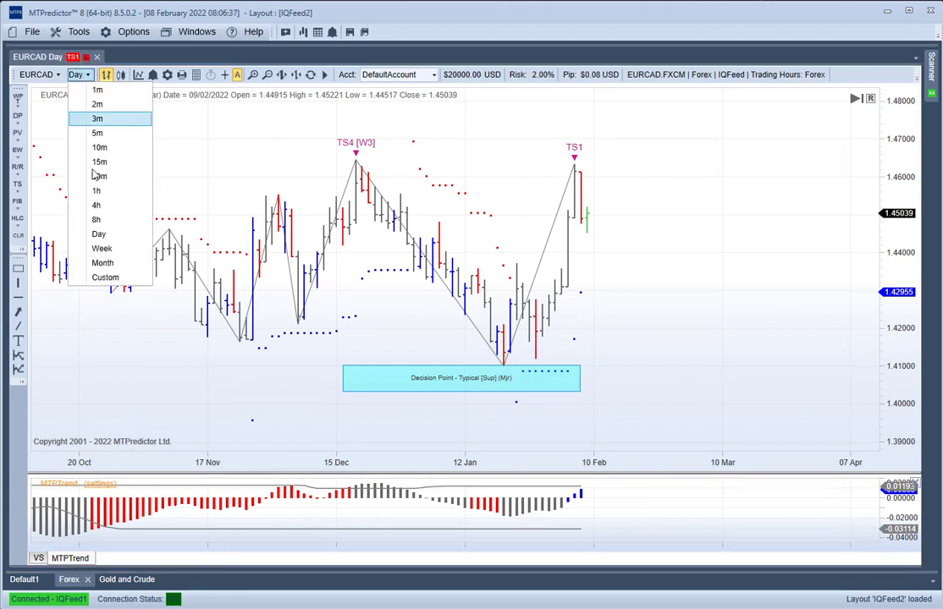
left_click(96, 205)
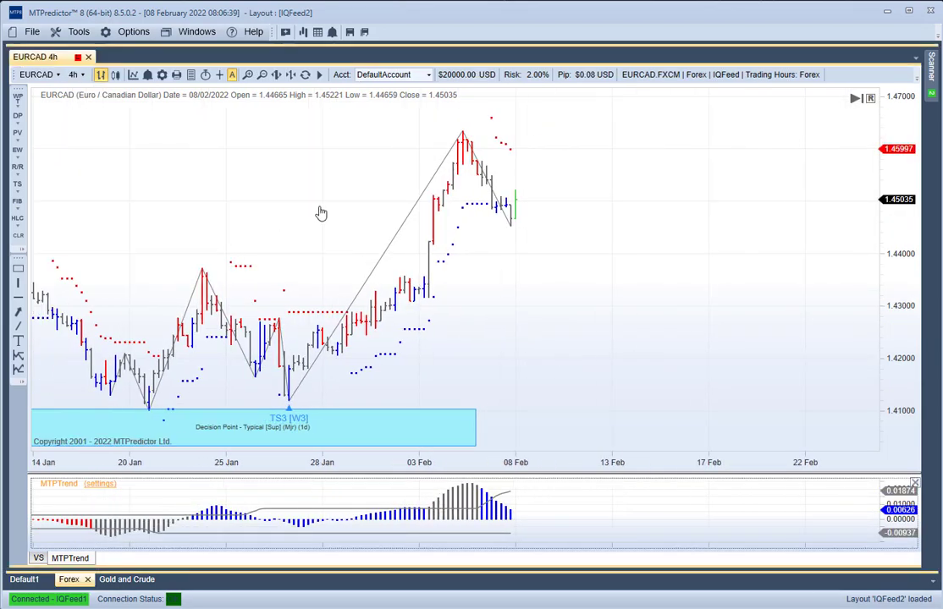
Run an EW Major wave count from the early-February swing high on the 4-hour chart.
scroll(321, 212, "up", 3)
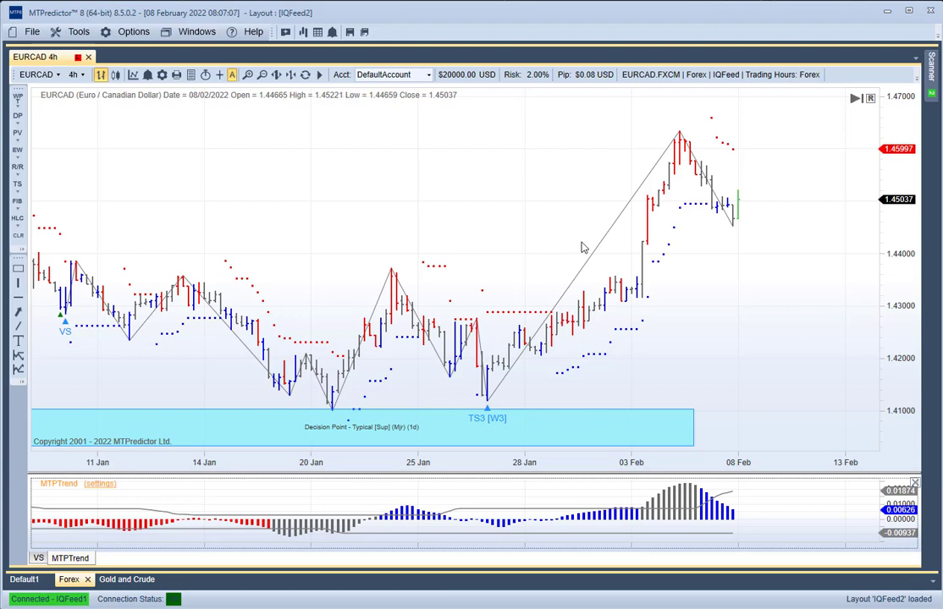
scroll(523, 277, "up", 1)
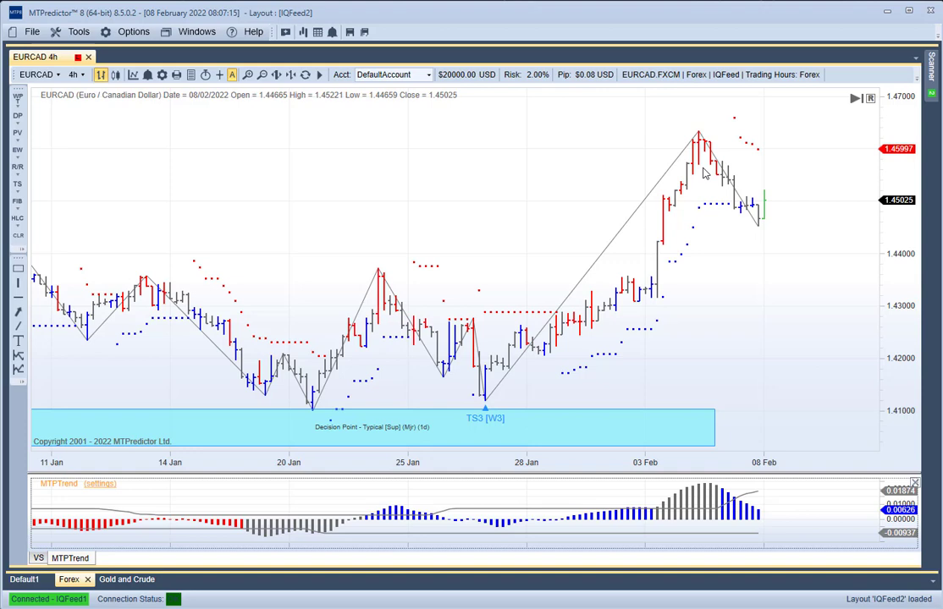
left_click_drag(554, 210, 459, 219)
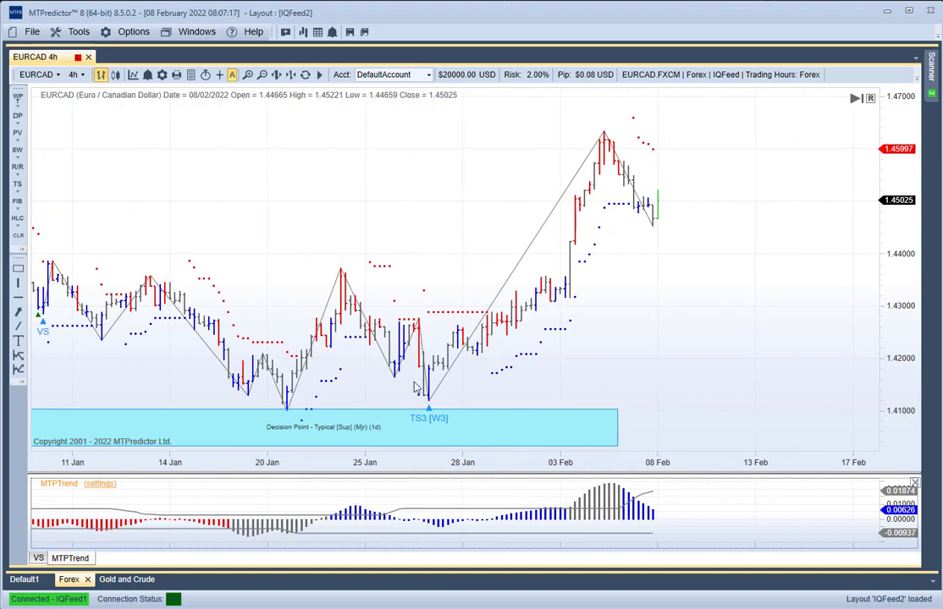
right_click(604, 157)
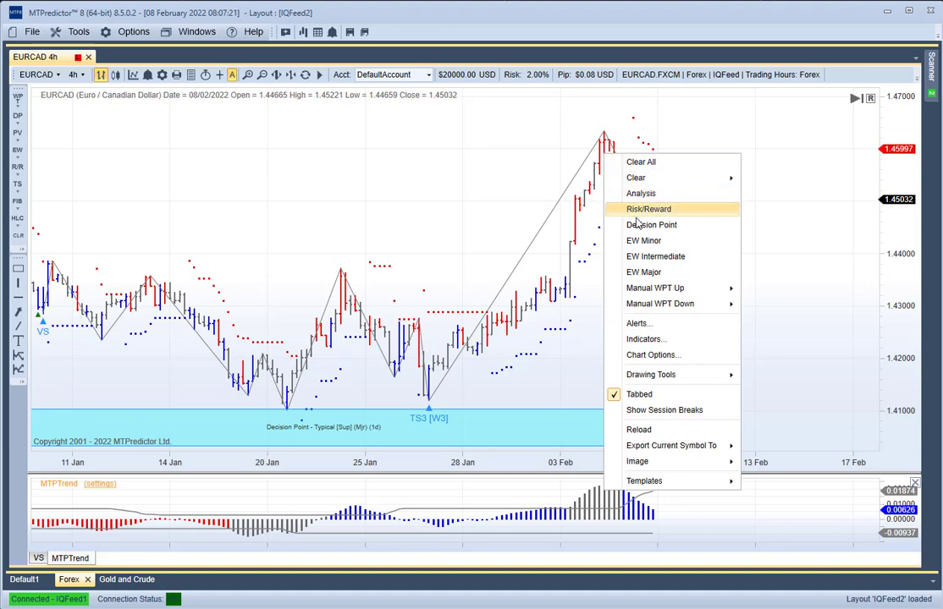
left_click(639, 272)
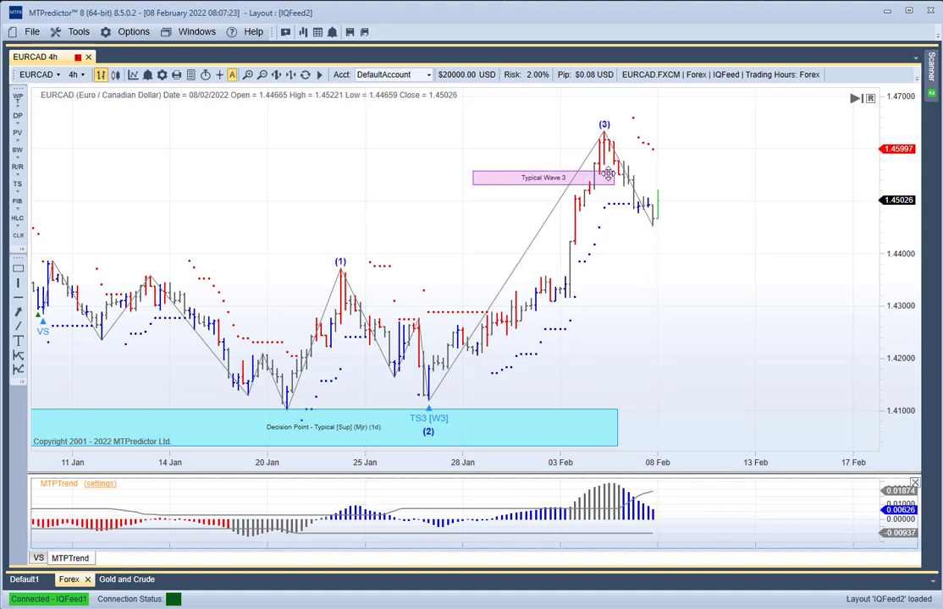
Run an EW Intermediate wave count from the TS3 swing low of 27 January.
scroll(431, 204, "up", 2)
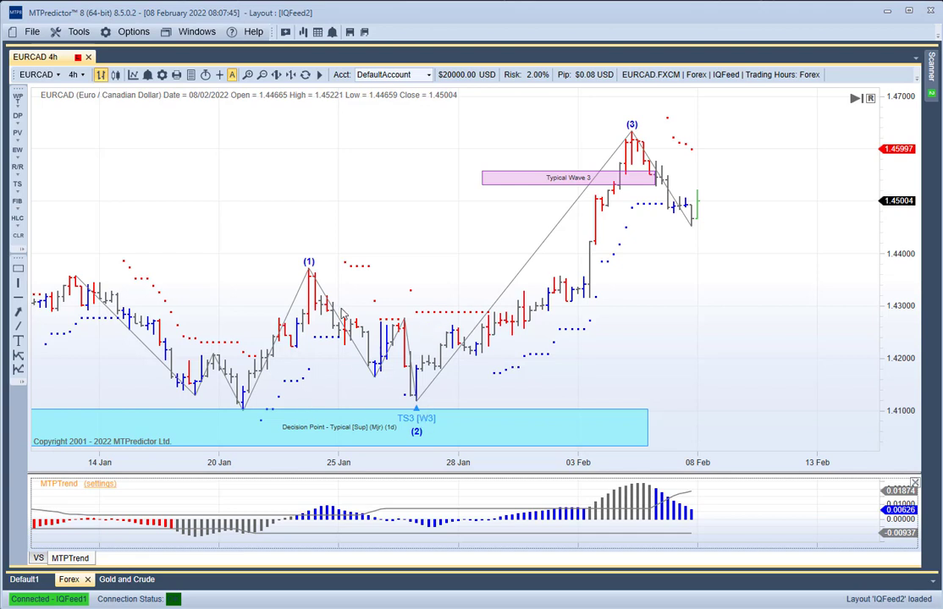
right_click(418, 386)
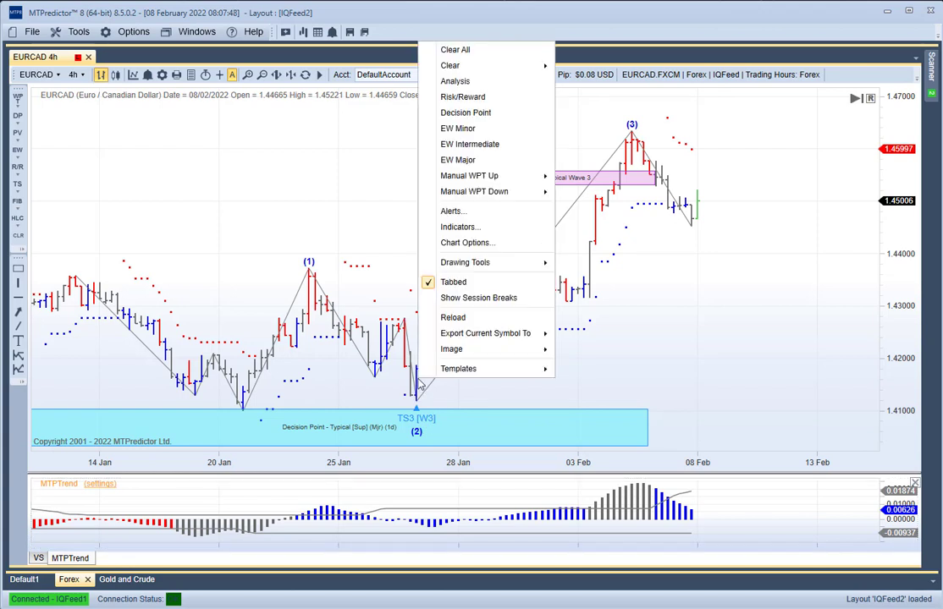
left_click(467, 144)
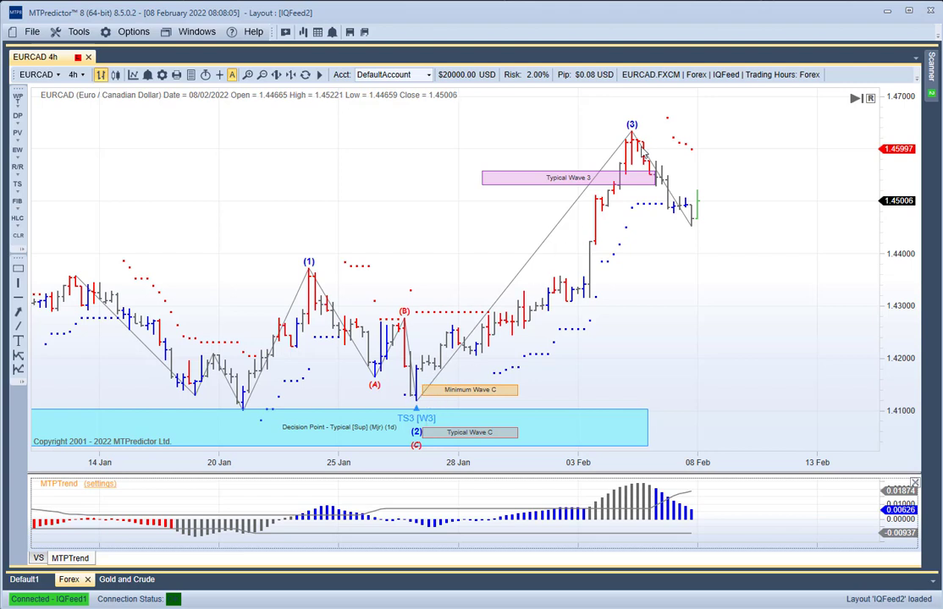
Clear all Elliott wave labels and target zones from the 4-hour chart.
right_click(395, 168)
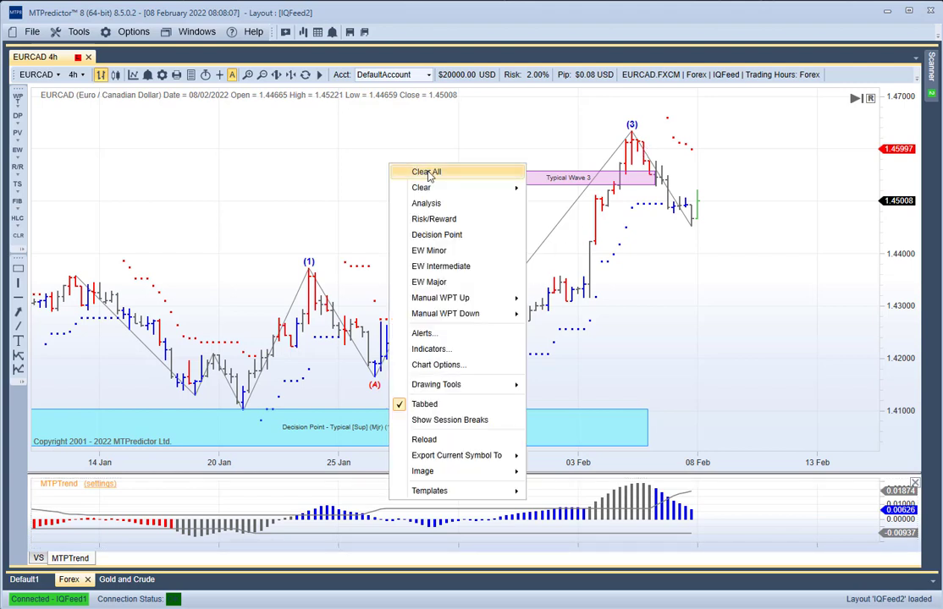
left_click(423, 170)
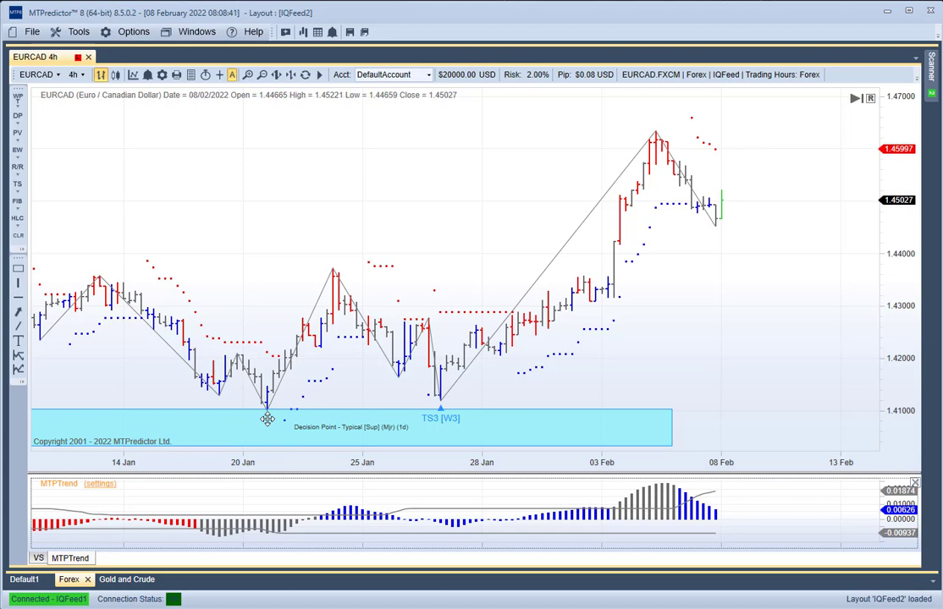
Turn on the crosshair and shift the daily Decision Point zone slightly back in time.
left_click(219, 75)
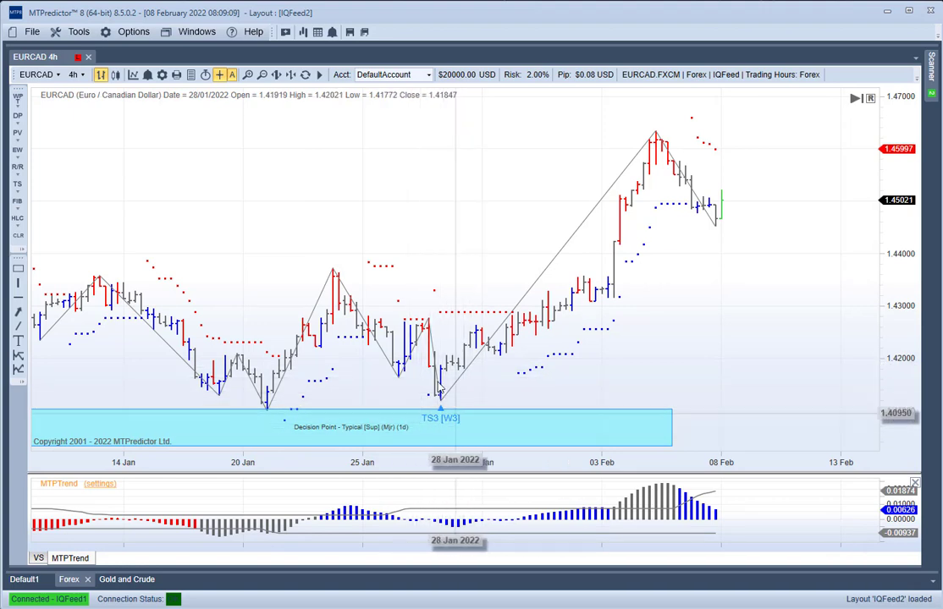
mouse_move(261, 420)
left_mouse_down()
mouse_move(307, 423)
mouse_move(243, 425)
left_mouse_up()
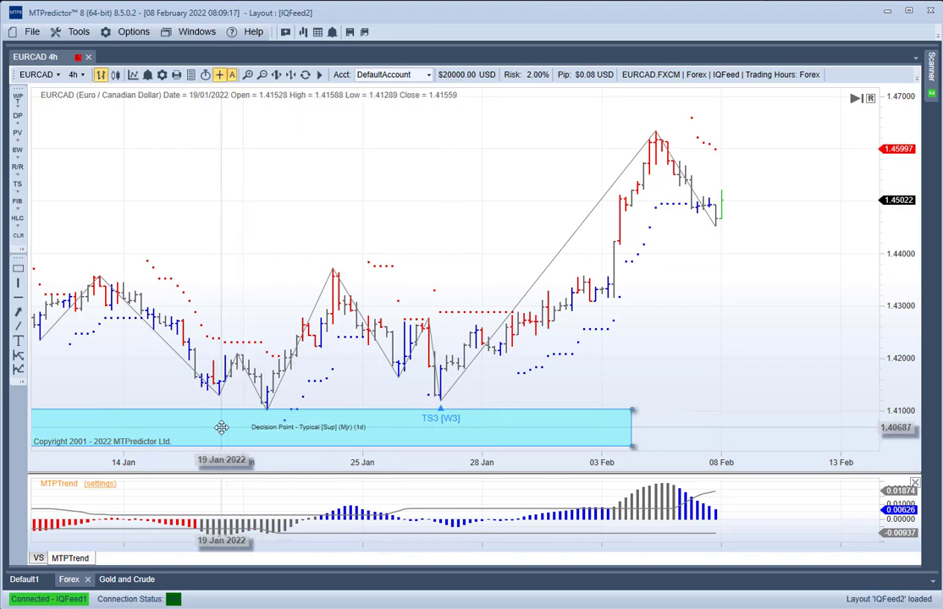
Show the Risk/Reward analysis for the TS3 buy setup at the 27 January low.
right_click(441, 375)
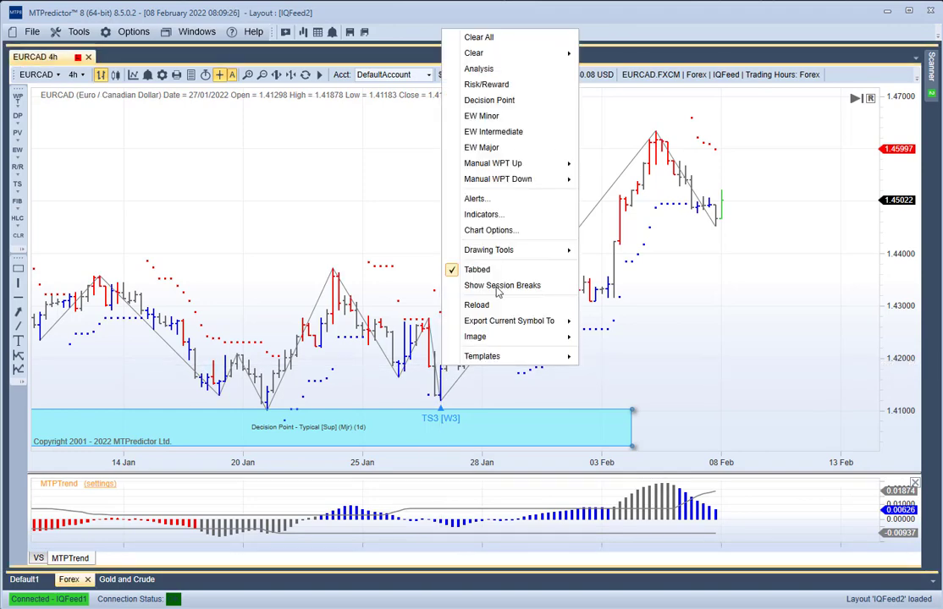
left_click(491, 84)
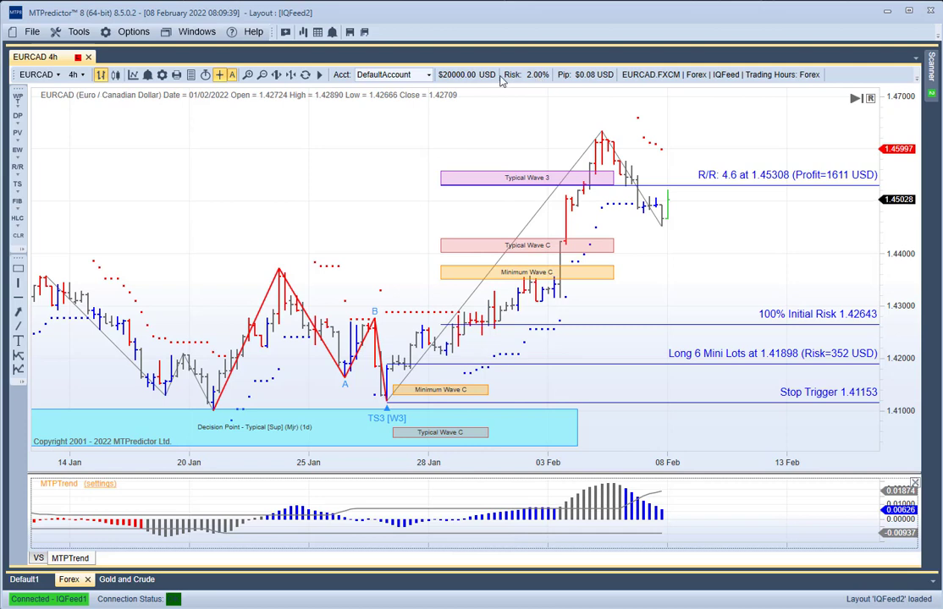
Compare the trade's position sizing by selecting the 10K Account, and return to DefaultAccount.
left_click(427, 75)
left_click(380, 125)
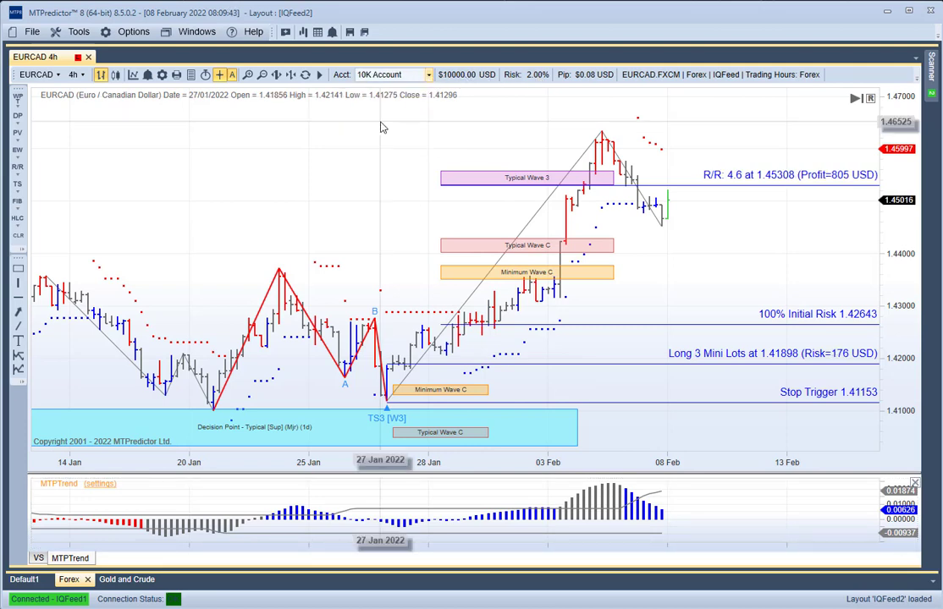
left_click(429, 76)
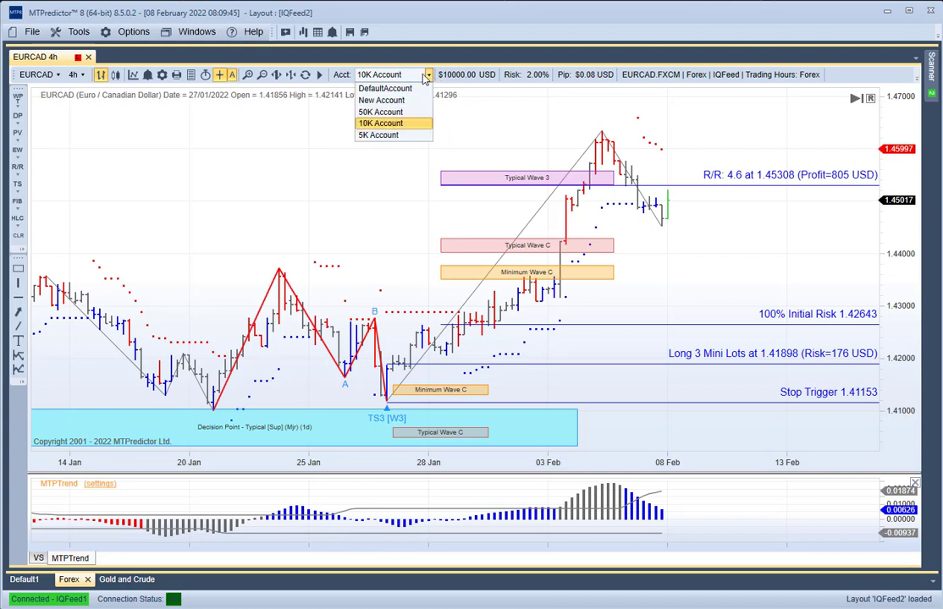
left_click(351, 83)
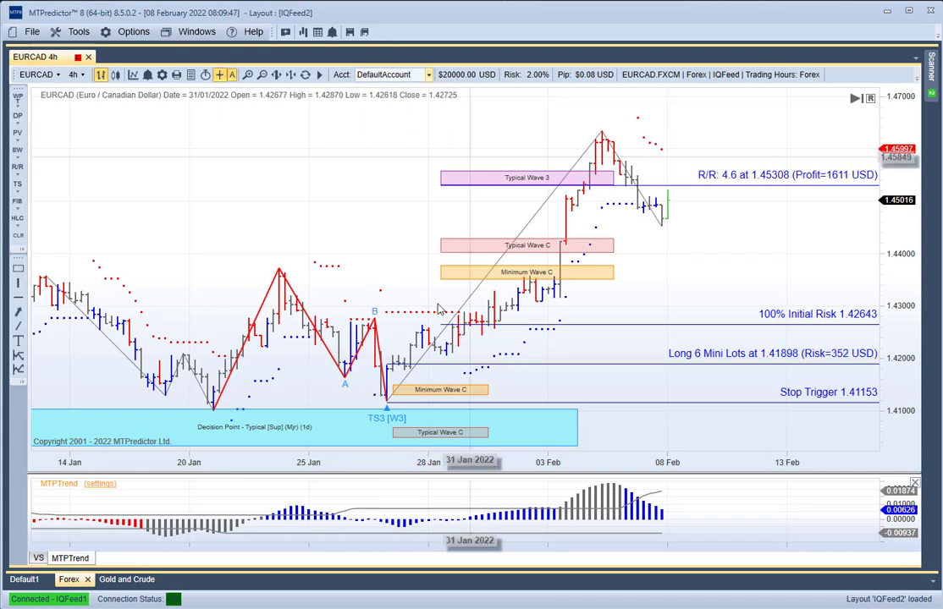
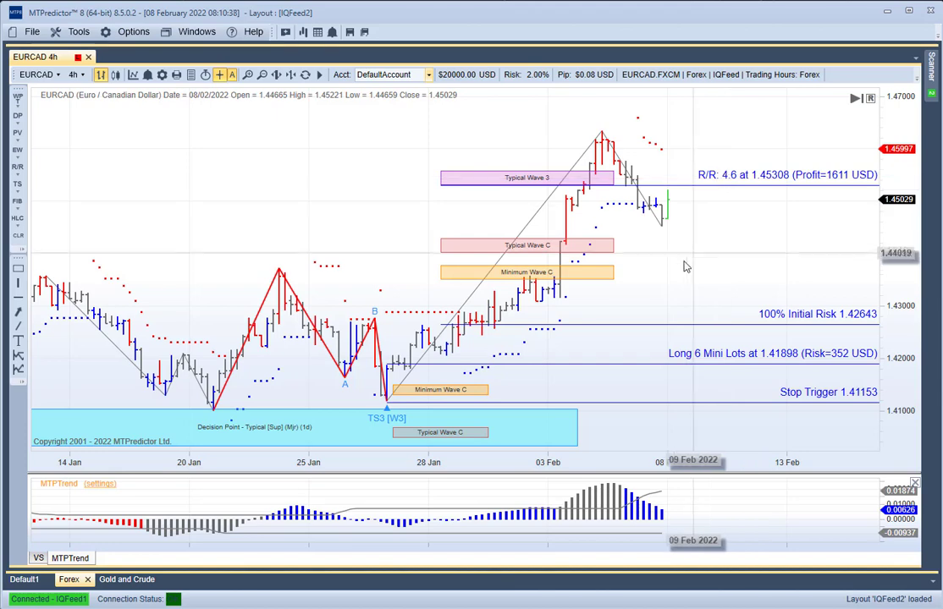
Clear the Risk/Reward analysis and target zones from the 4-hour EURCAD chart.
scroll(684, 268, "up", 3)
scroll(403, 224, "up", 2)
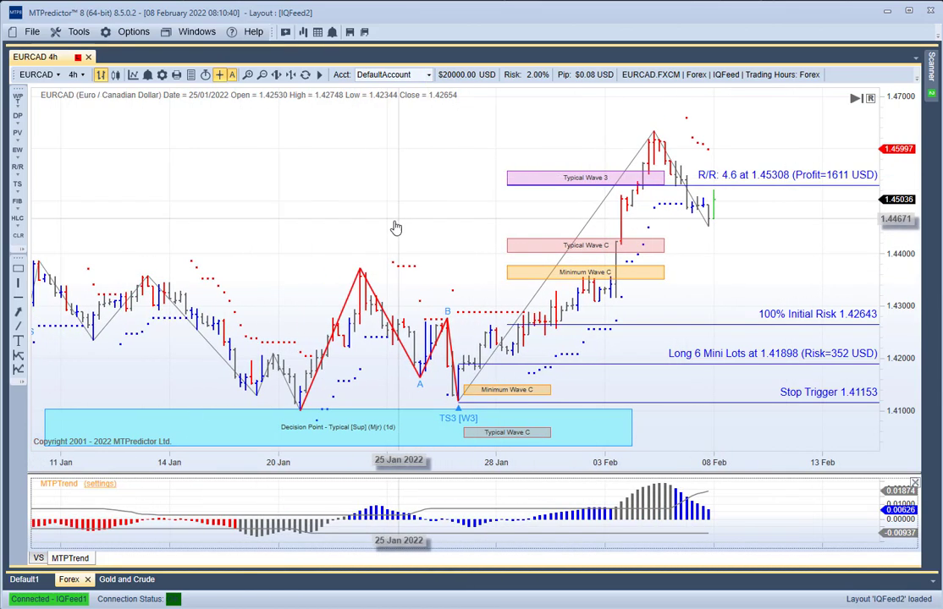
scroll(393, 225, "down", 1)
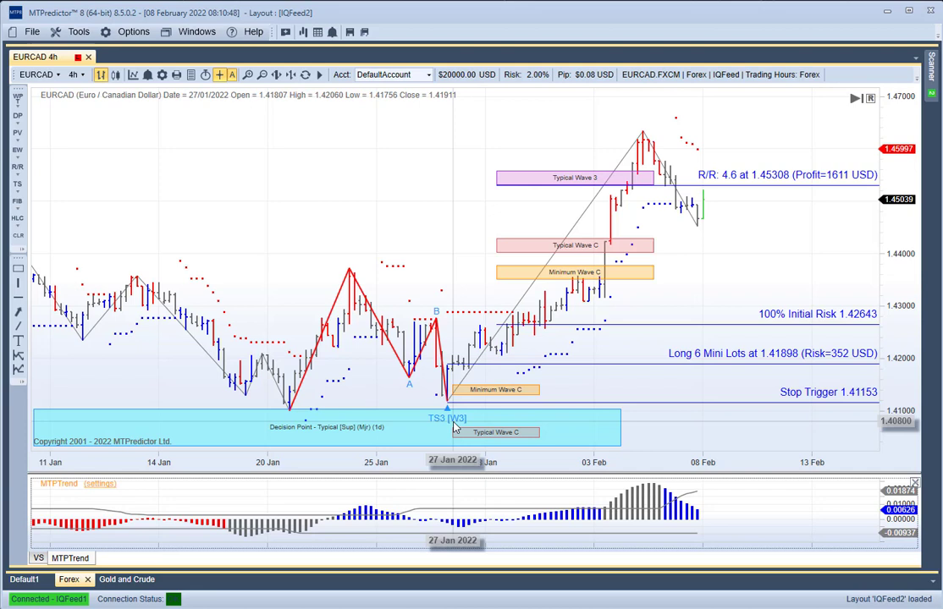
right_click(264, 146)
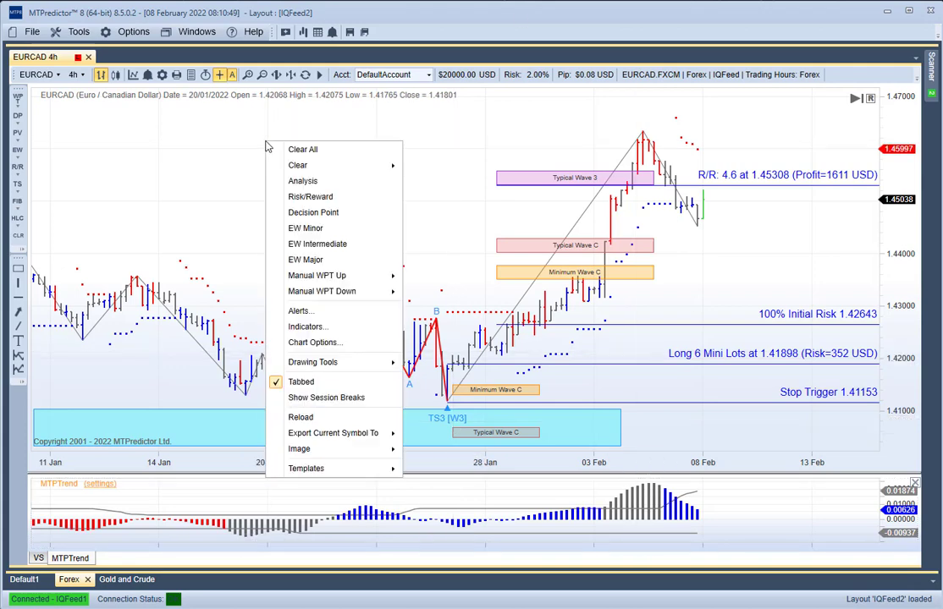
left_click(312, 150)
Replace the Decision Point support zone on the daily chart with one run from the November swing low, and return to the 4-hour chart.
left_click(82, 76)
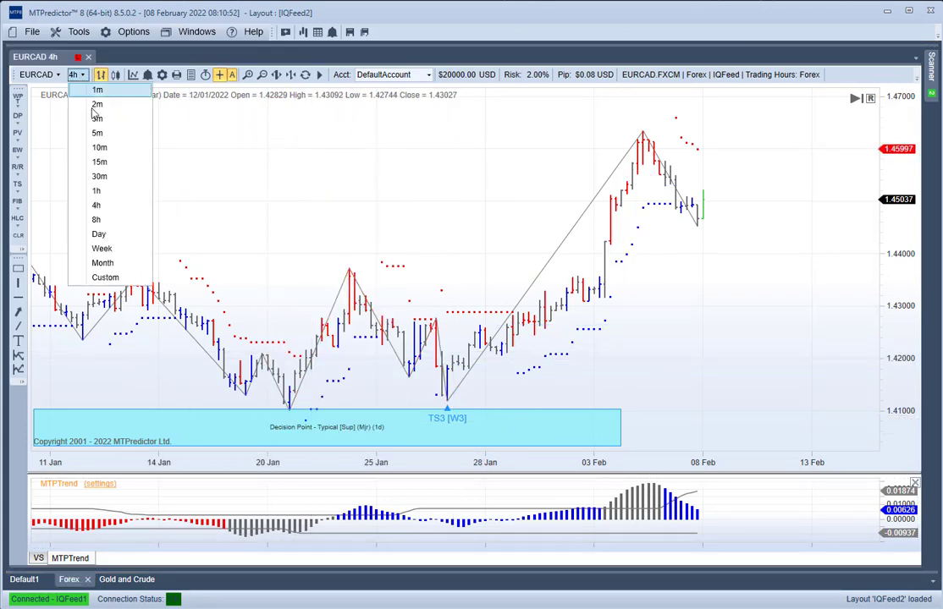
left_click(100, 235)
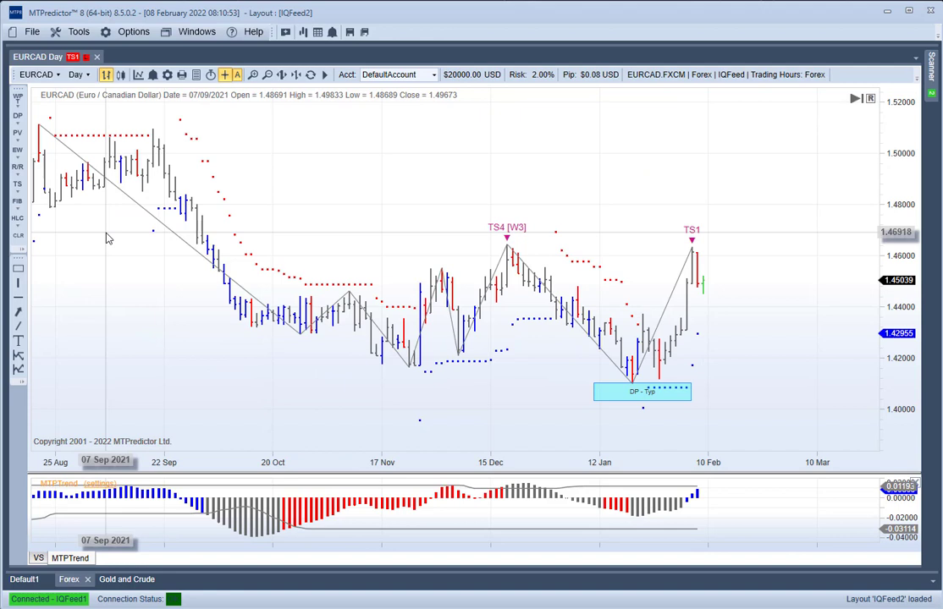
right_click(613, 391)
left_click(626, 396)
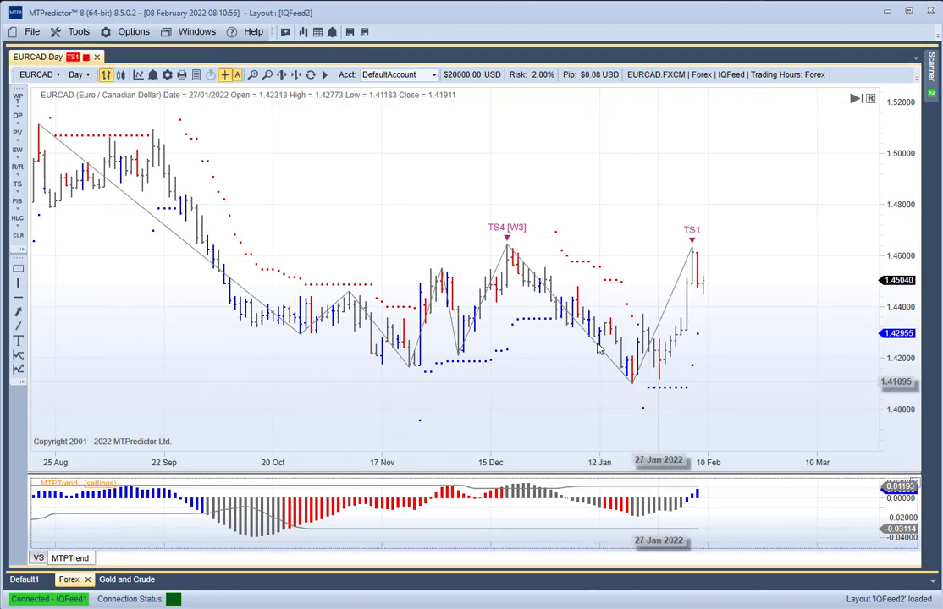
right_click(412, 364)
left_click(458, 96)
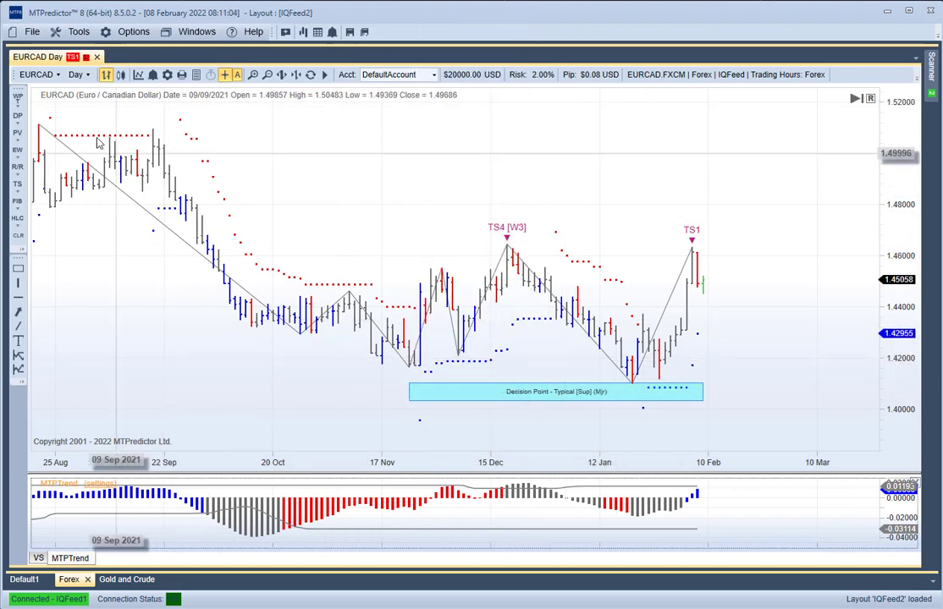
left_click(86, 76)
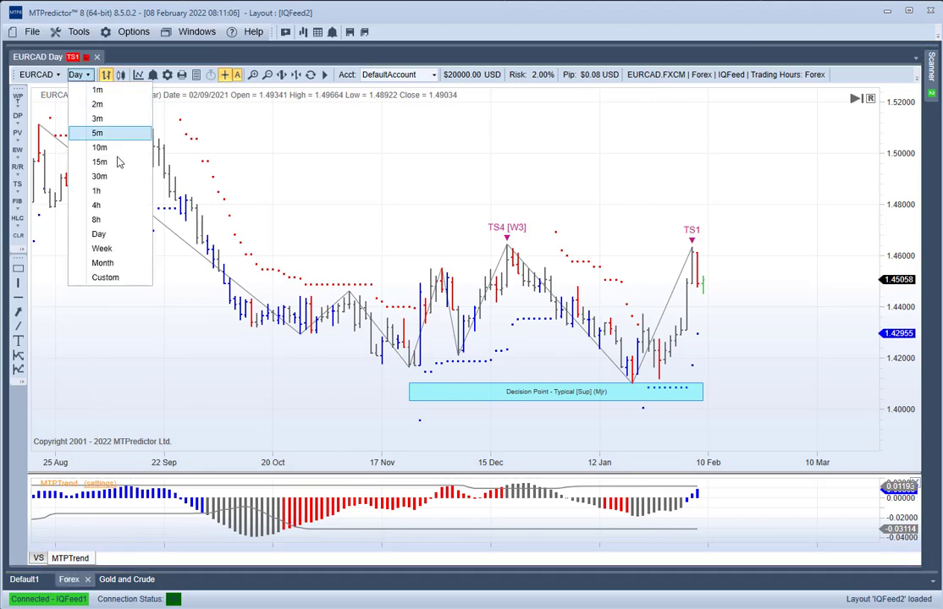
left_click(115, 212)
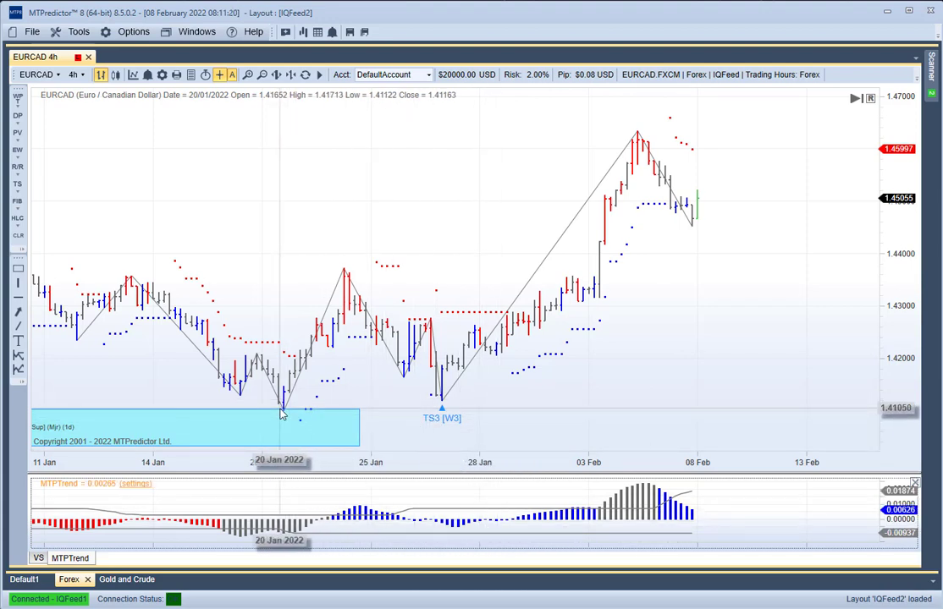
Label the 4-hour swings with EW Major wave counts at the 27 January low and the 4 February high.
right_click(442, 382)
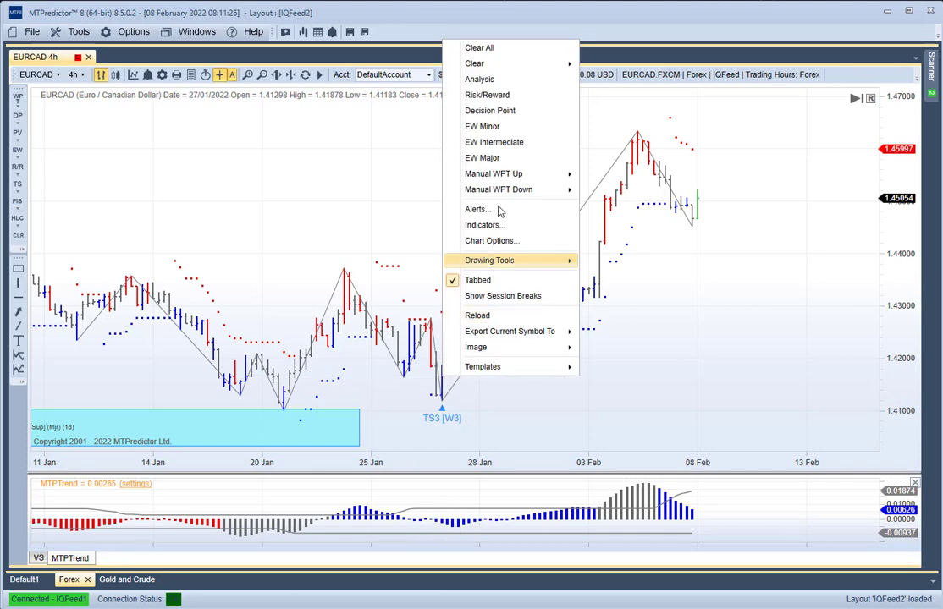
left_click(503, 158)
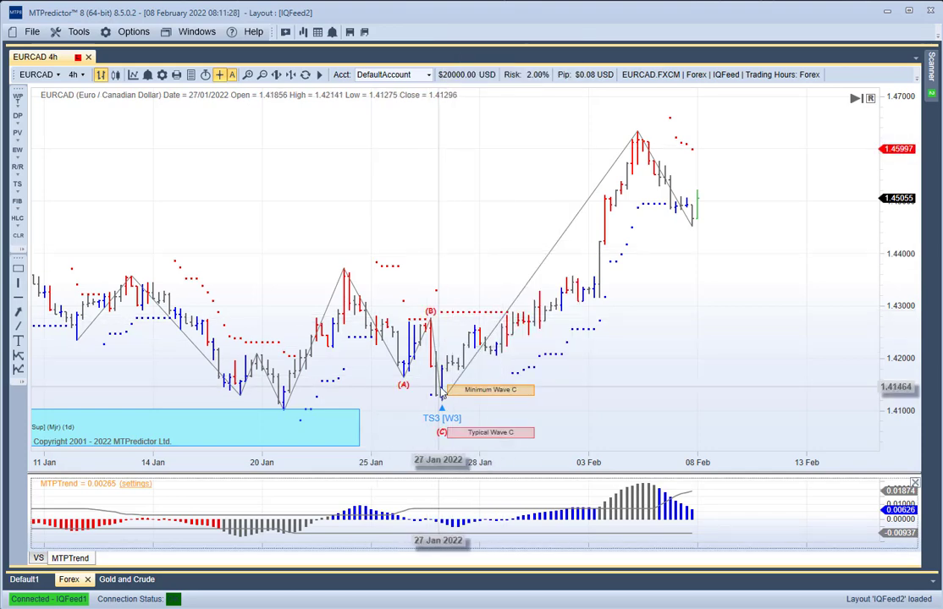
right_click(641, 150)
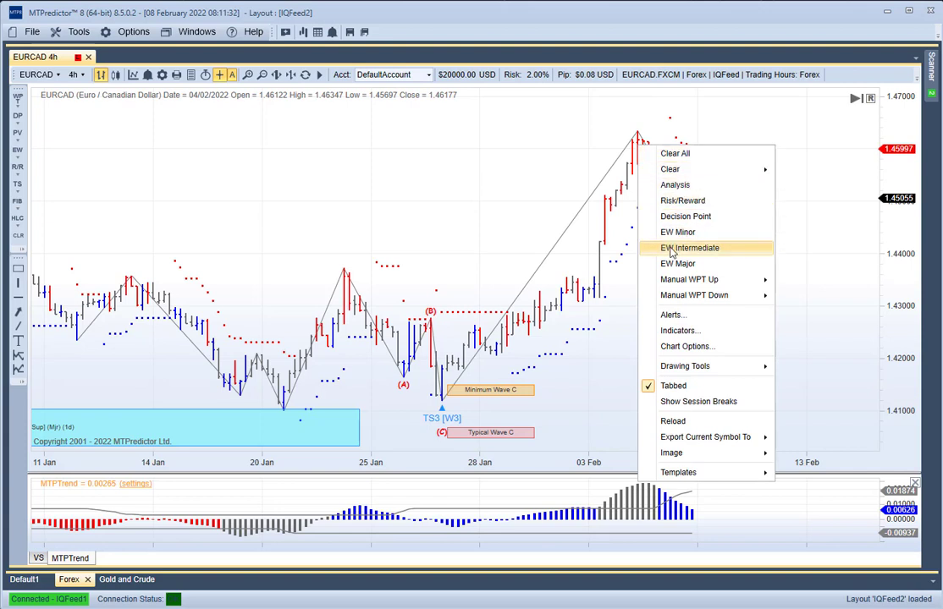
left_click(670, 248)
right_click(641, 148)
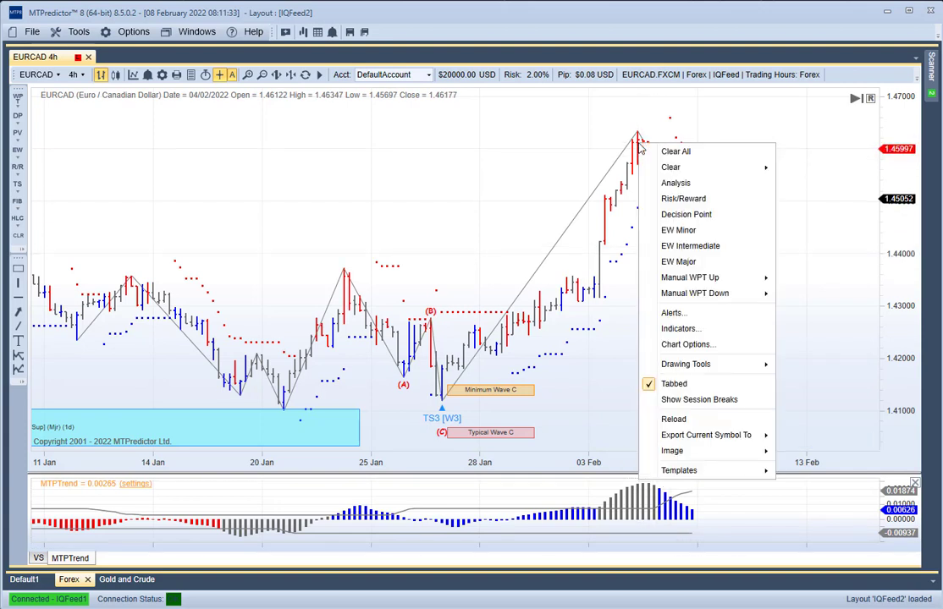
left_click(667, 263)
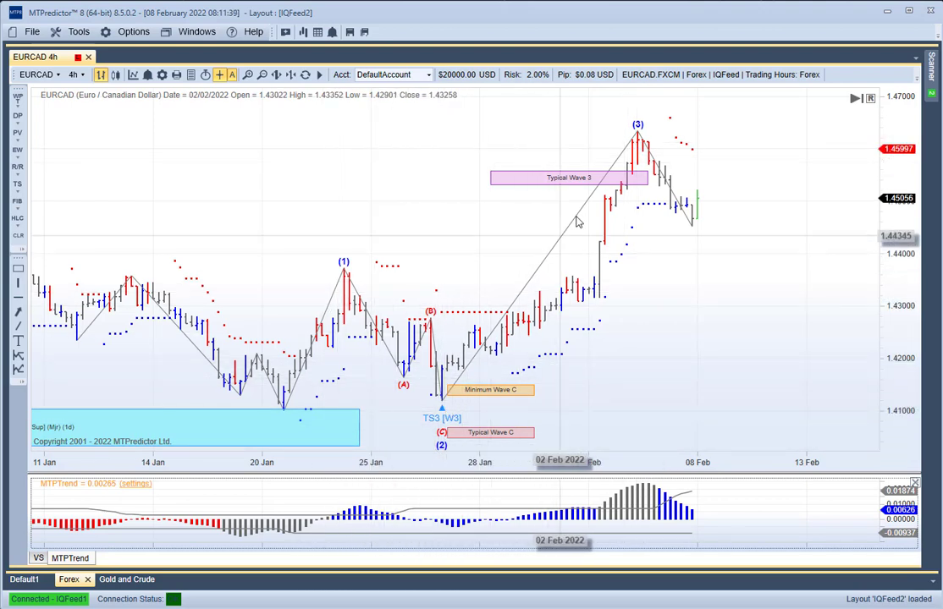
Clear all wave labels and show the Risk/Reward analysis for the TS3 buy setup at the 27 January low.
right_click(431, 211)
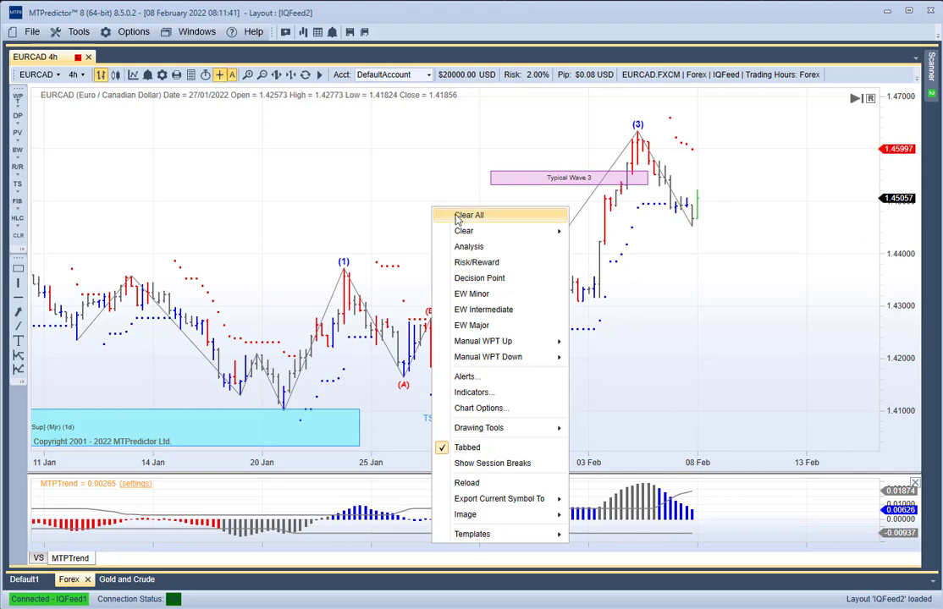
left_click(457, 217)
right_click(445, 48)
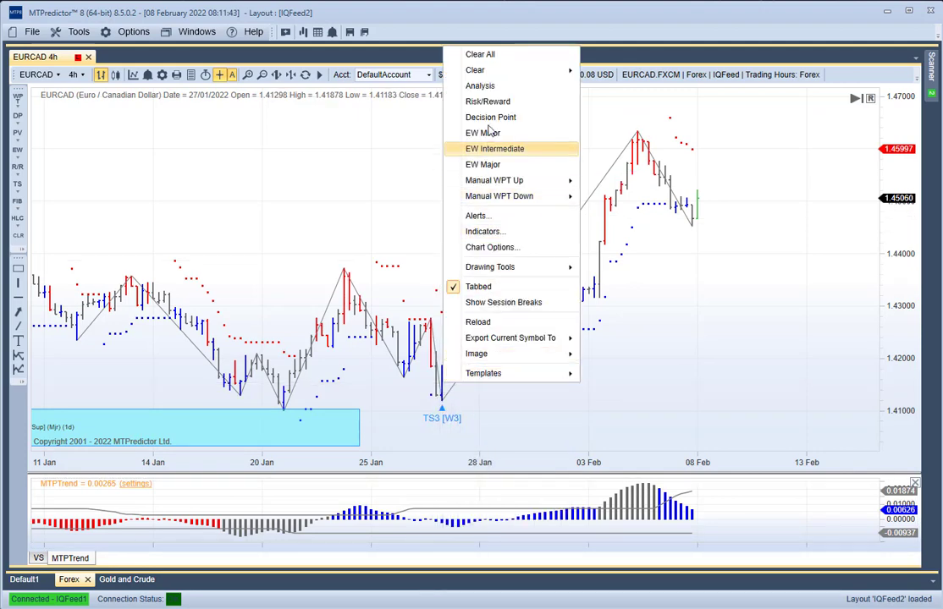
left_click(479, 85)
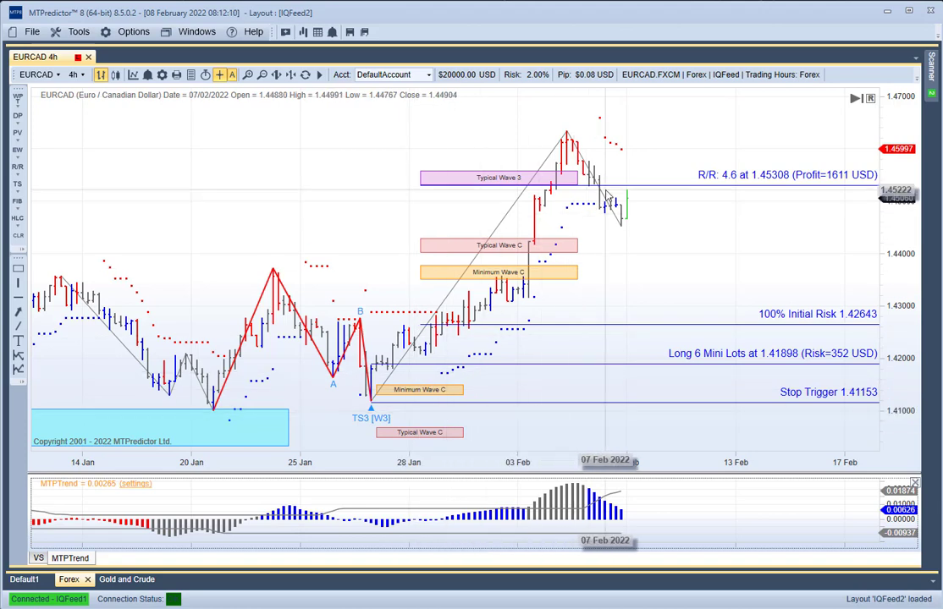
left_click_drag(330, 235, 356, 230)
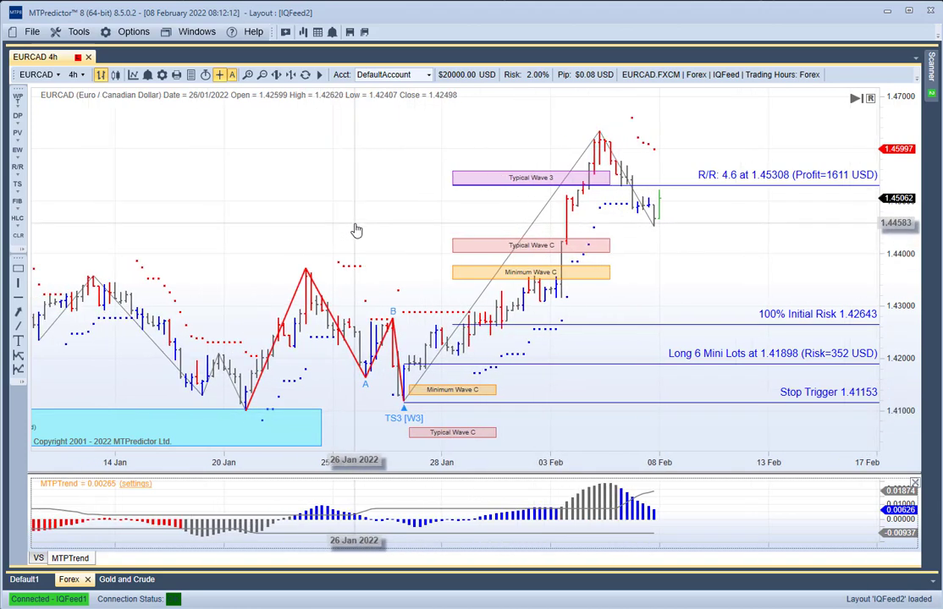